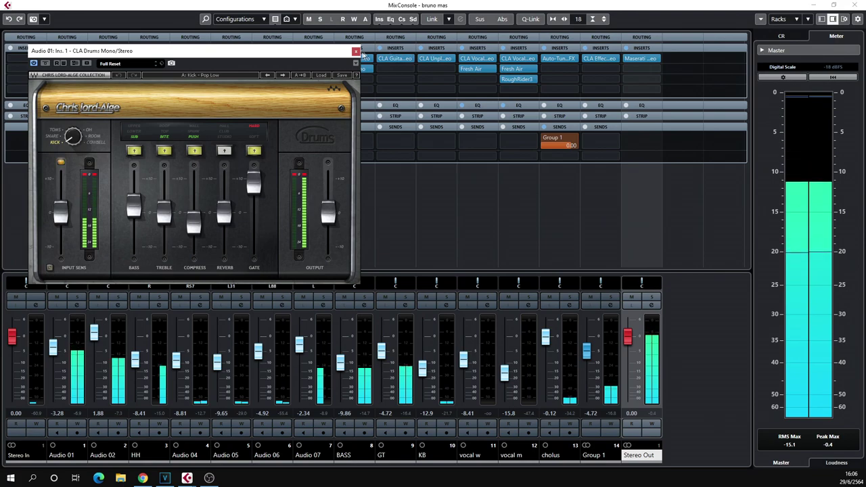
- Close the CLA Drums editor of Audio 01 and review that channel's equalizer settings
left_click(355, 51)
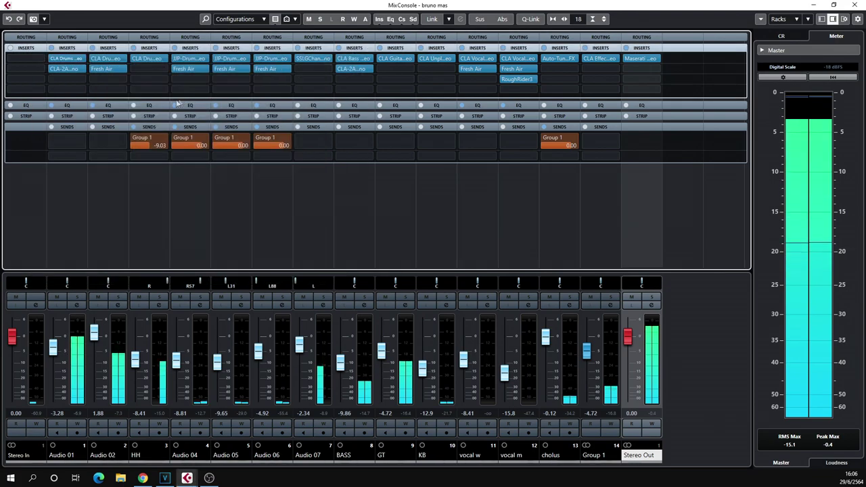
left_click(78, 306)
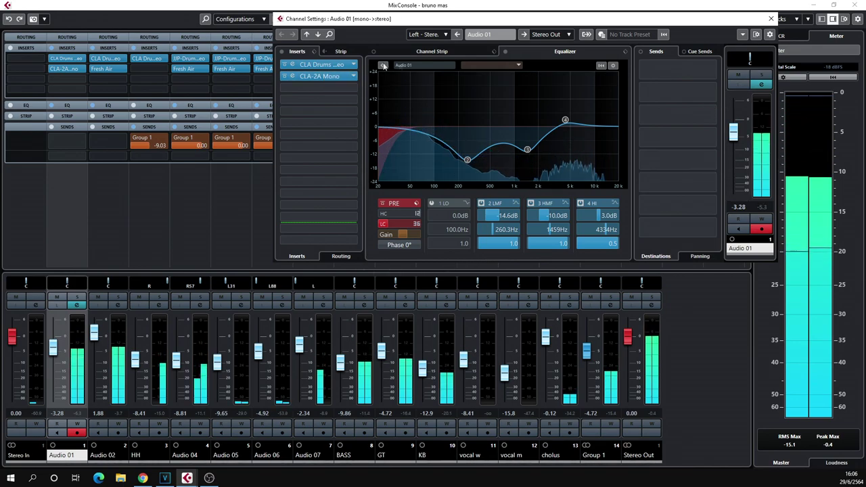
left_click(771, 18)
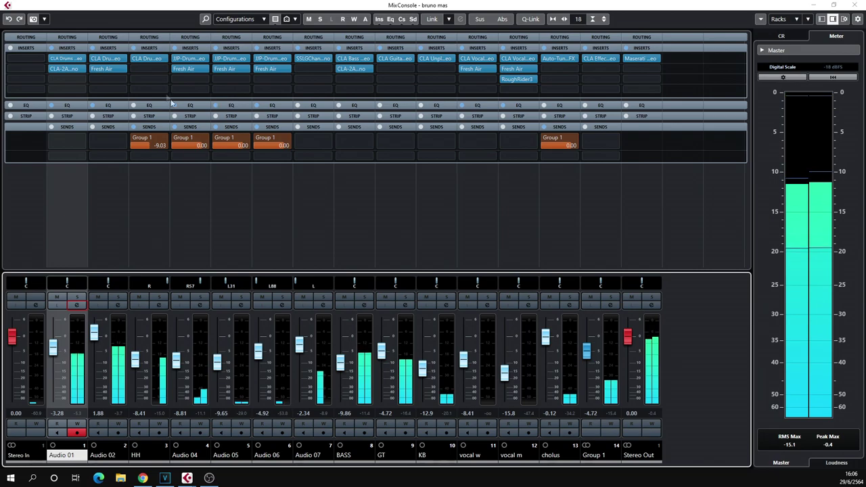
- Review the Audio 02 channel's equalizer along with its CLA Drums and Fresh Air insert settings
left_click(118, 305)
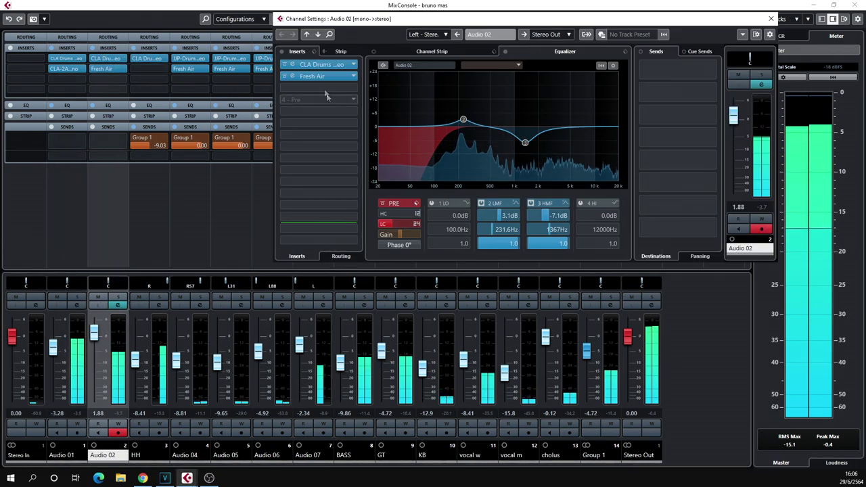
double_click(331, 64)
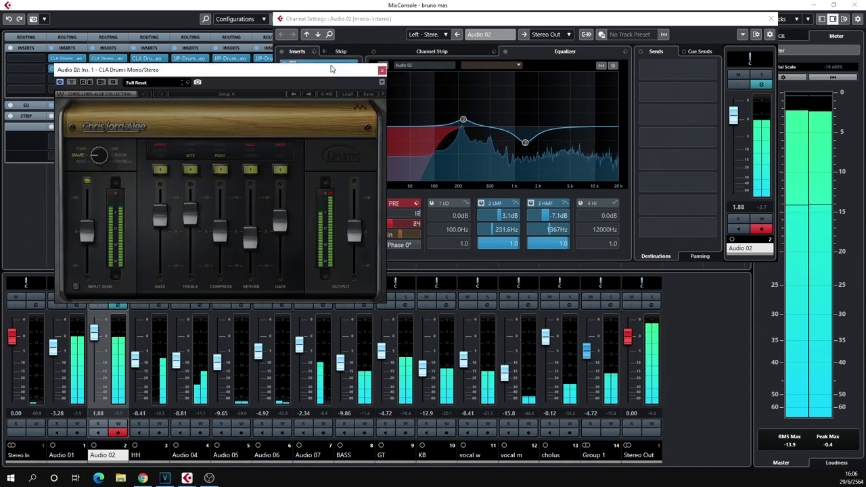
left_click_drag(308, 79, 264, 93)
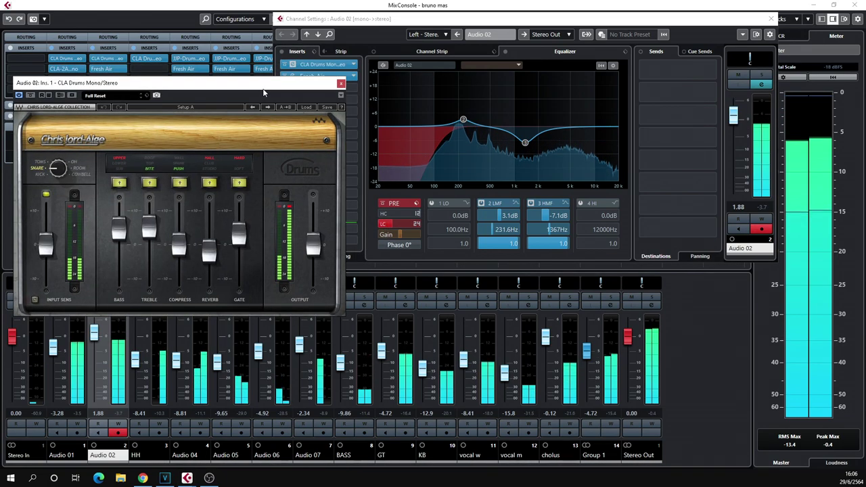
double_click(327, 76)
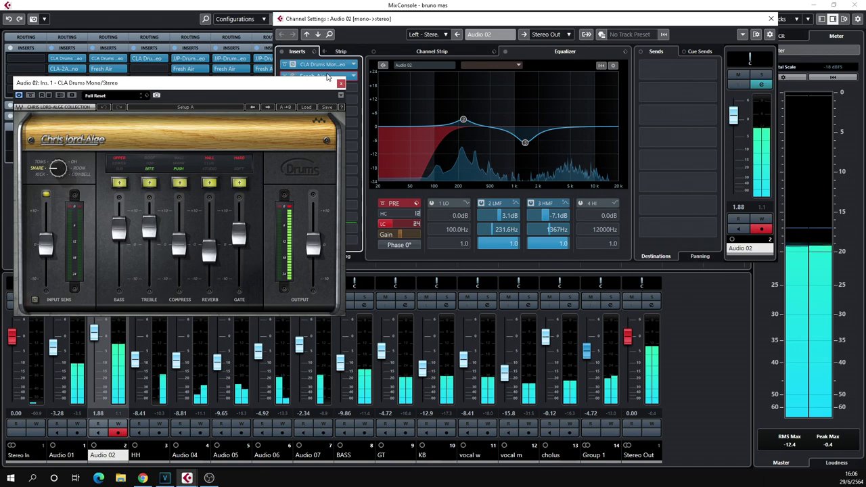
left_click_drag(631, 67, 629, 191)
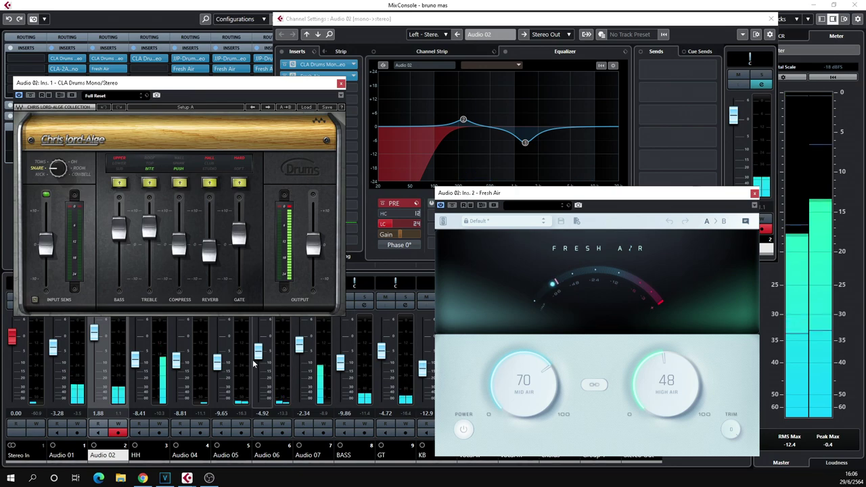
left_click(754, 195)
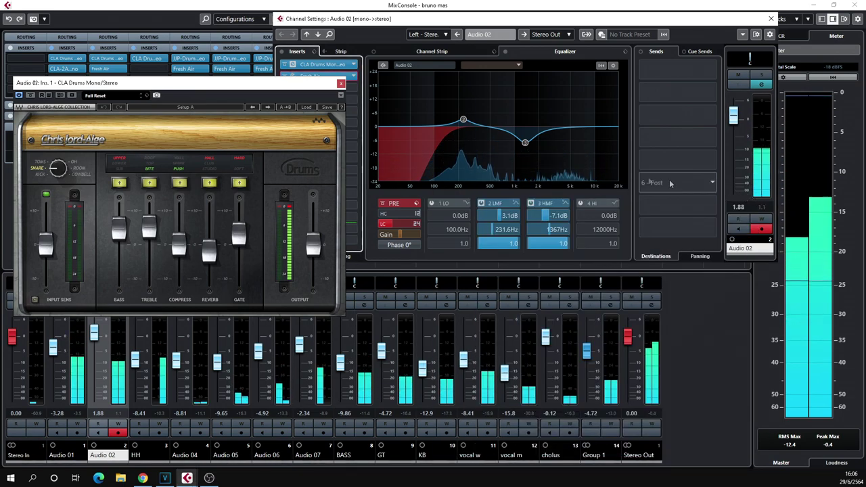
left_click(342, 85)
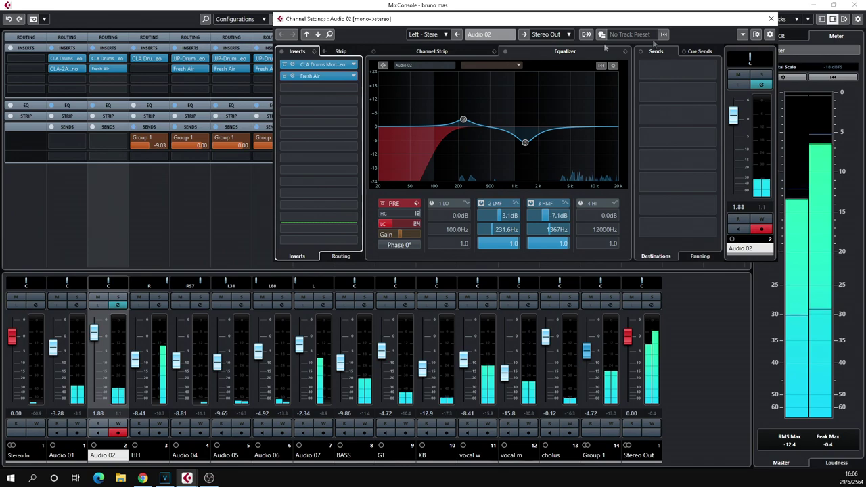
left_click(770, 18)
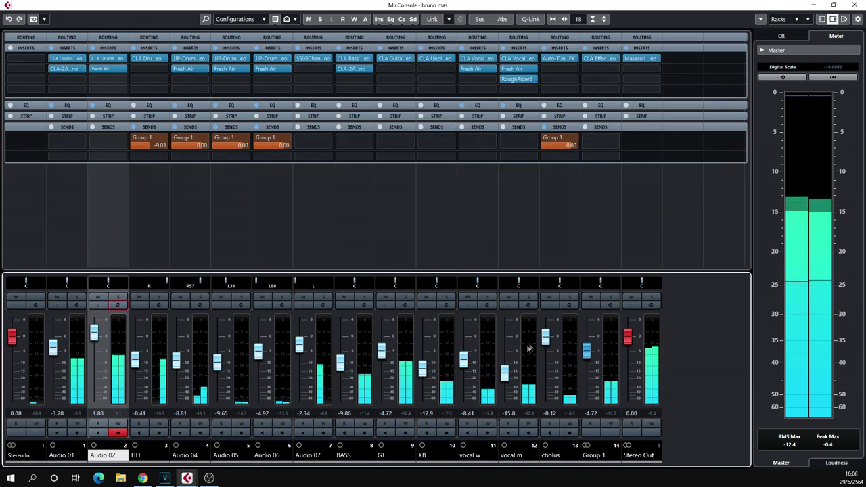
- Raise the vocal m fader to -6.88 dB and set its RoughRider3 compressor to -11 dB sensitivity and 0.0 dB output level
left_click_drag(504, 372, 510, 364)
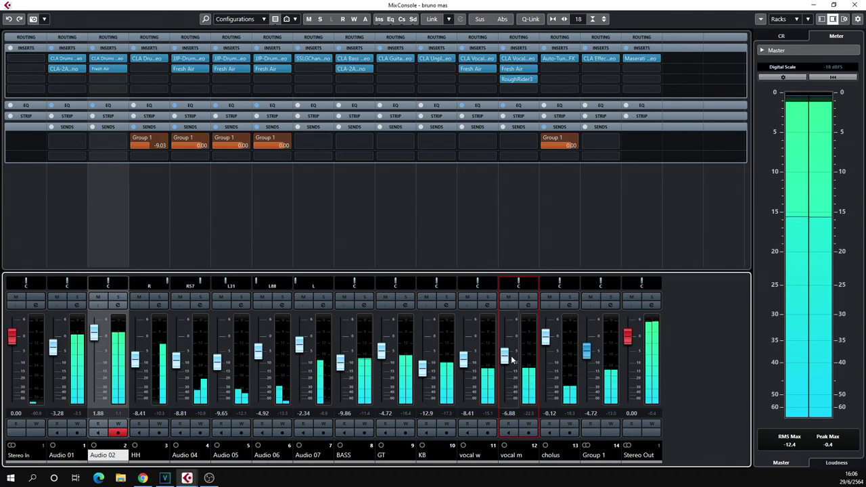
left_click(524, 305)
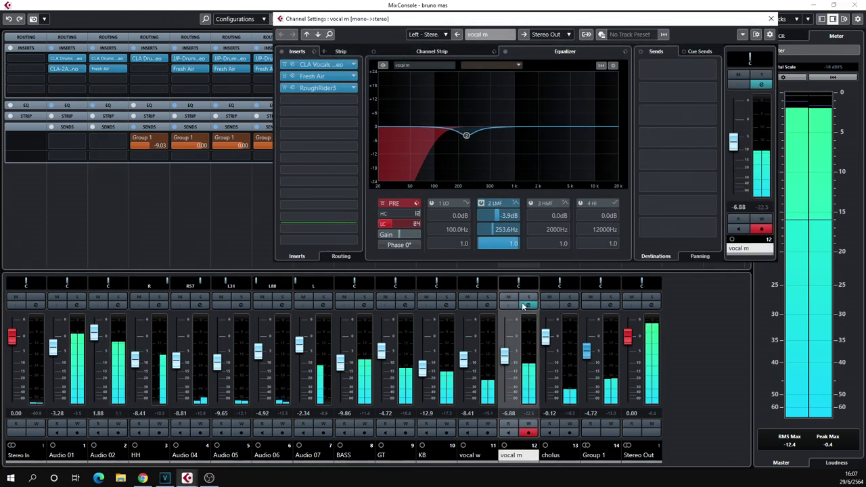
left_click(331, 89)
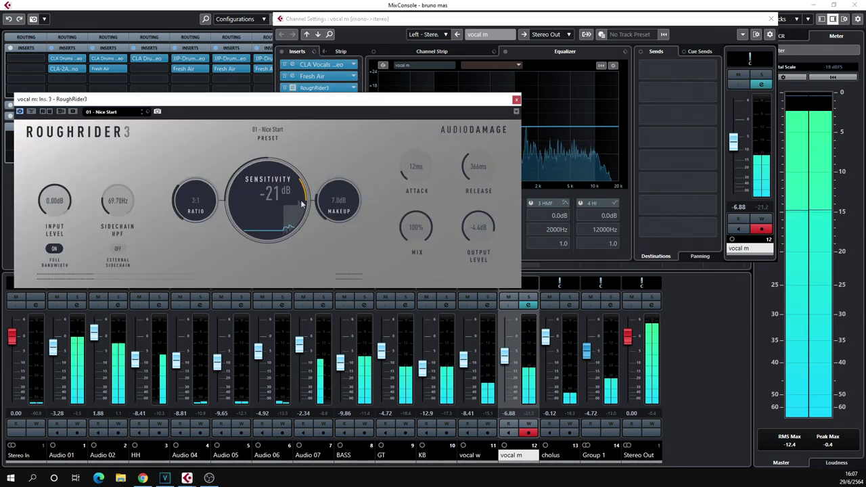
left_click_drag(236, 173, 236, 170)
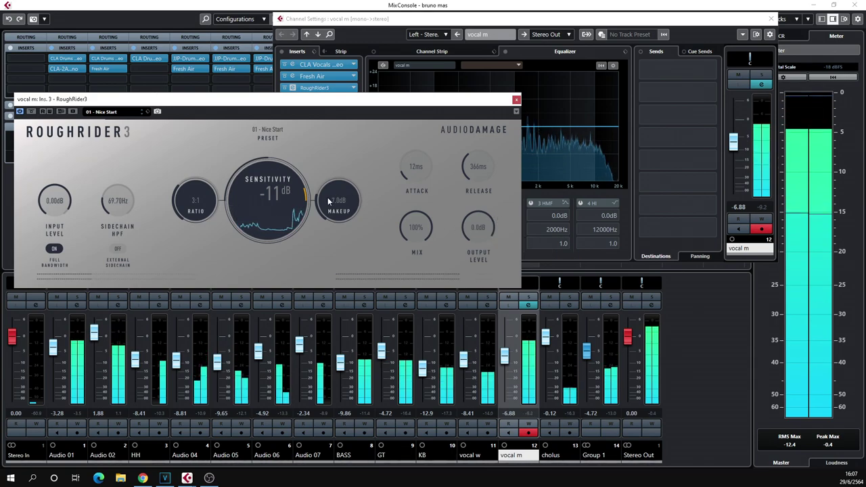
left_click(516, 99)
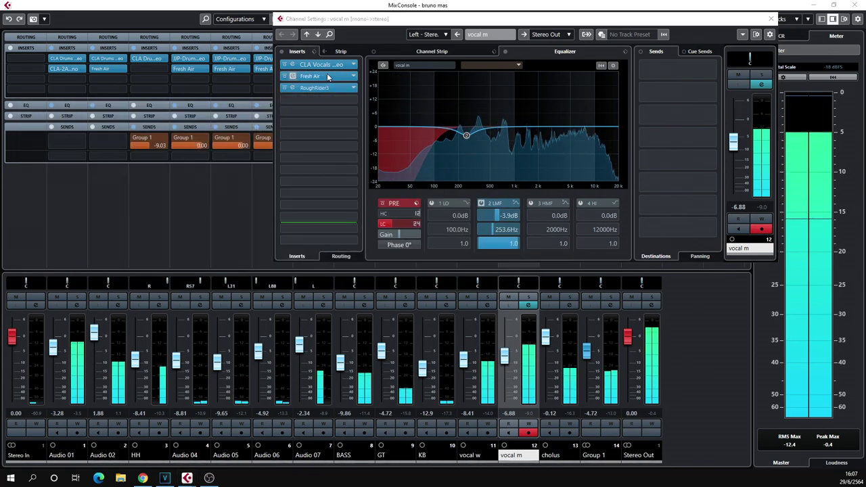
- Inspect the Fresh Air insert settings on the vocal m channel, then close its channel settings
left_click_drag(310, 76, 160, 66)
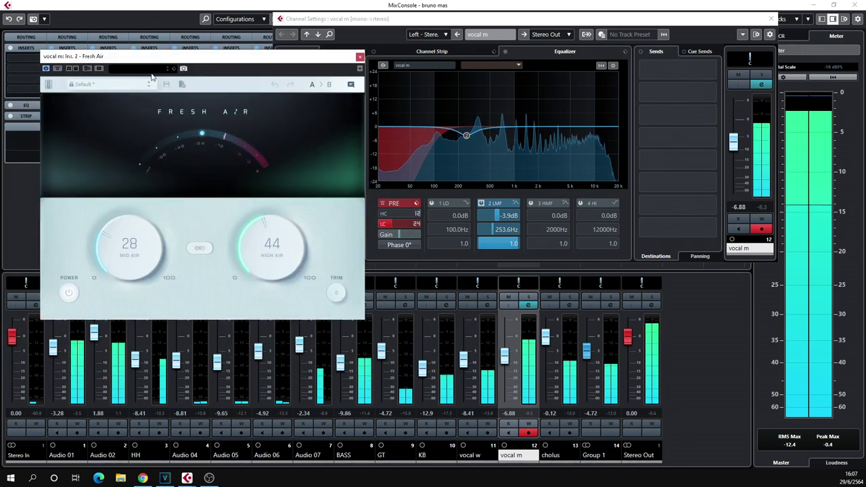
left_click(360, 57)
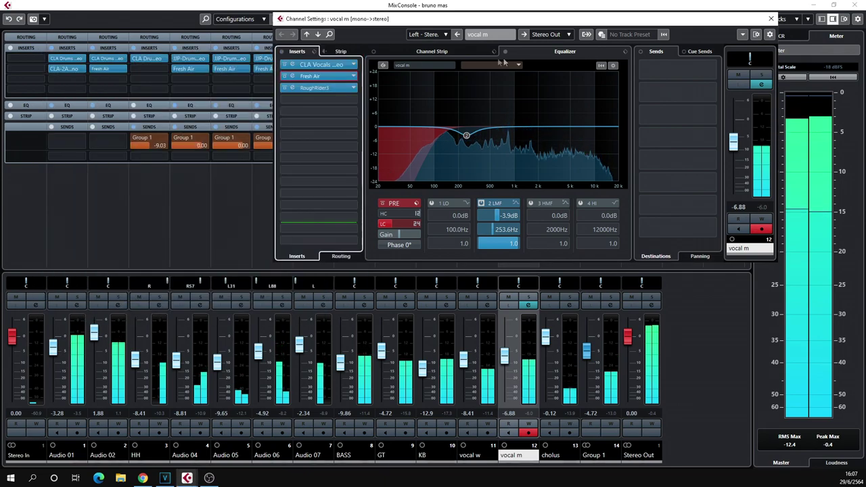
left_click(770, 19)
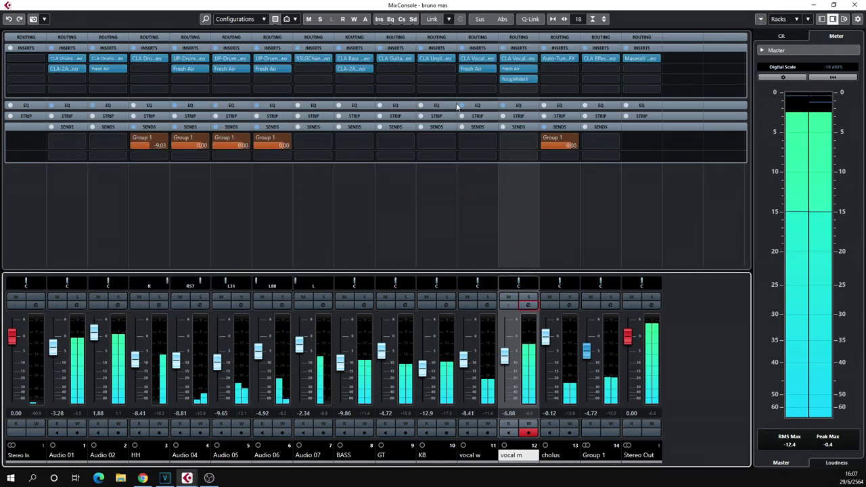
- Inspect the GT channel's equalizer and its CLA Guitars insert settings
left_click(406, 307)
left_click(324, 64)
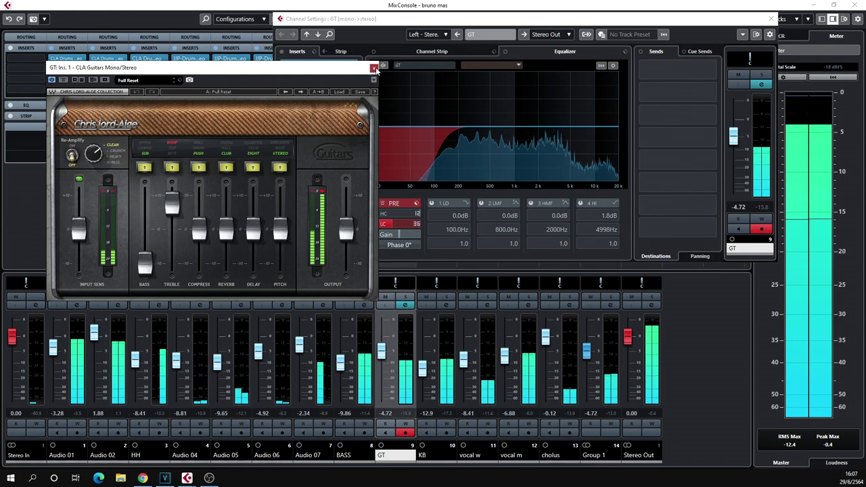
left_click(373, 68)
left_click(772, 19)
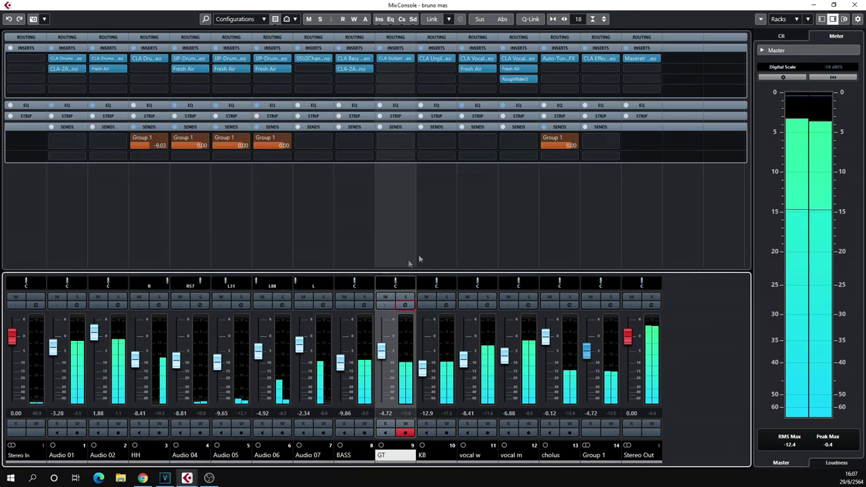
- Enable the low-cut filter on the BASS channel at 36.6 Hz with a 36 dB/Oct slope
left_click(364, 306)
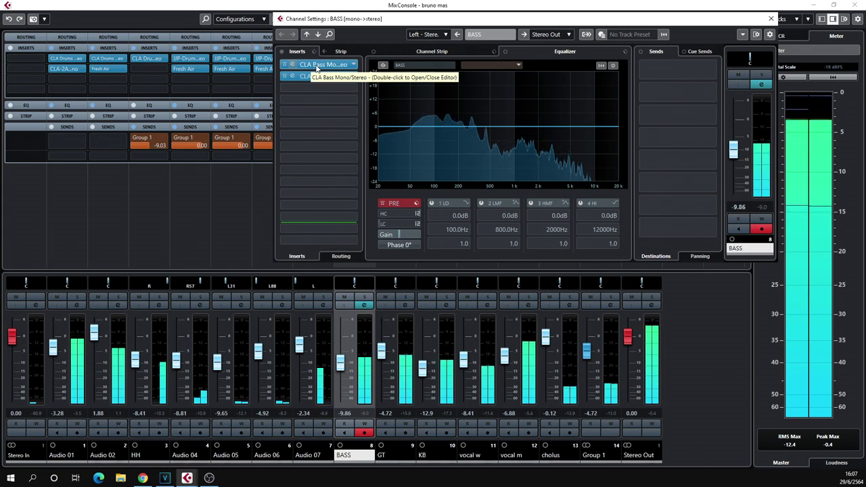
left_click(382, 224)
left_click_drag(385, 216, 393, 218)
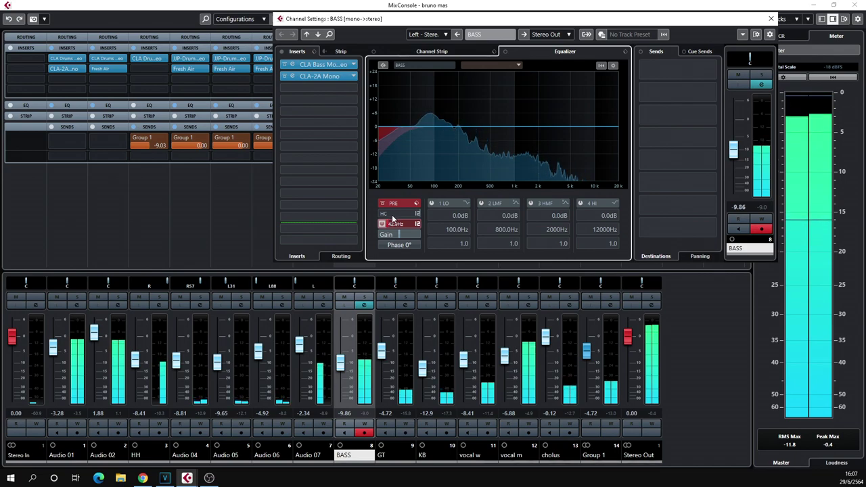
left_click(417, 225)
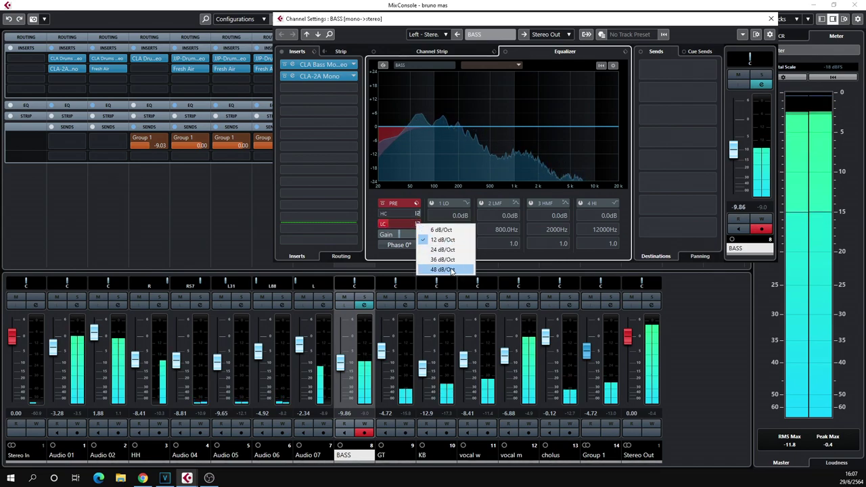
left_click(440, 263)
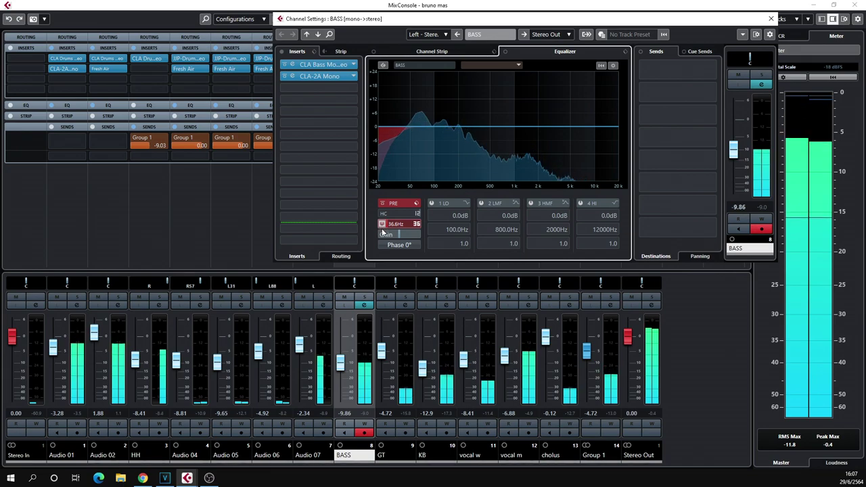
- Set the BASS channel's CLA-2A peak reduction to about 47 and lower the vocal m fader to -7.44 dB
left_click(318, 76)
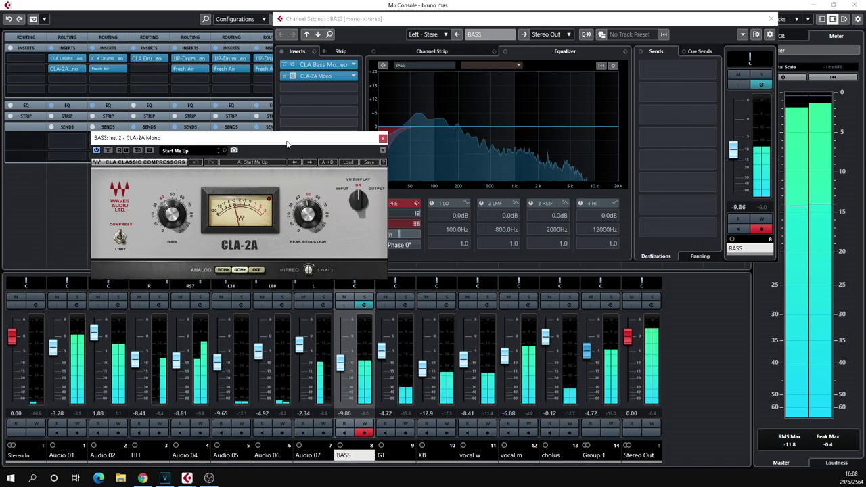
left_click_drag(287, 142, 263, 133)
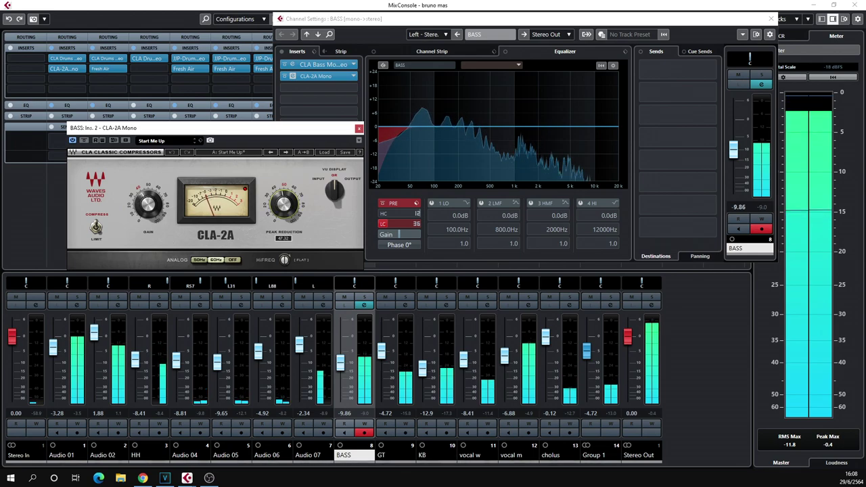
left_click(771, 18)
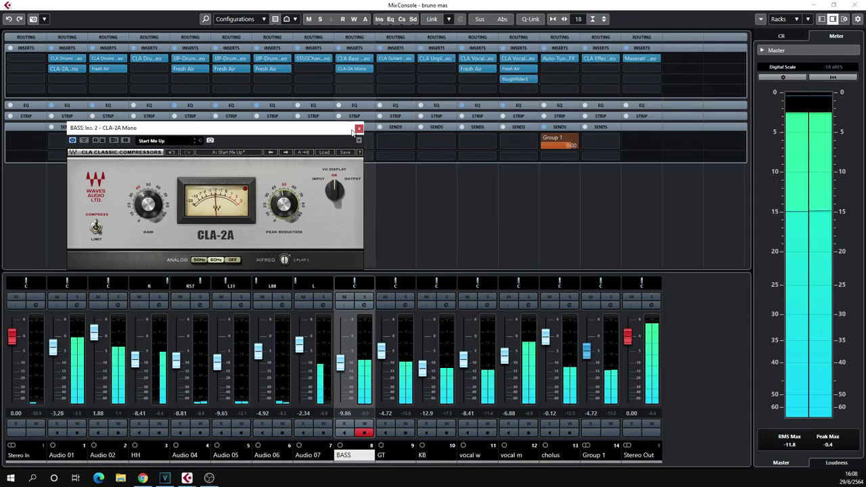
left_click(358, 128)
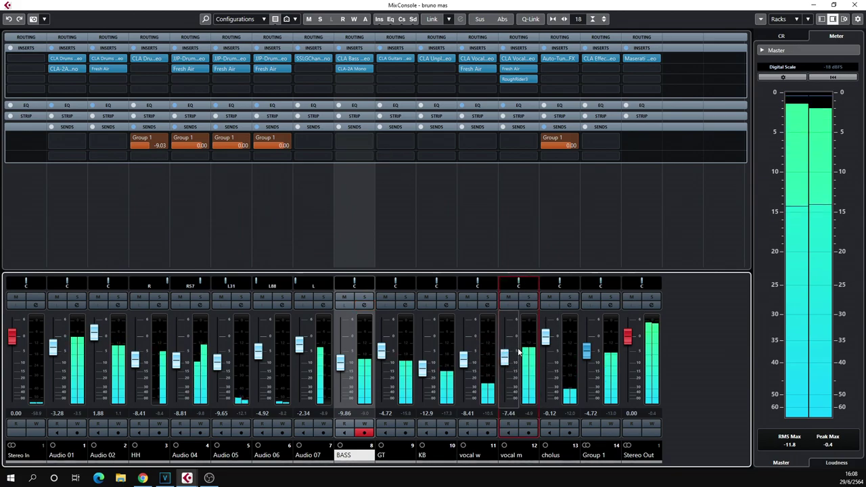
- Inspect the Auto-Tune EFX insert, equalizer and Group 1 send on the cholus channel
left_click(570, 306)
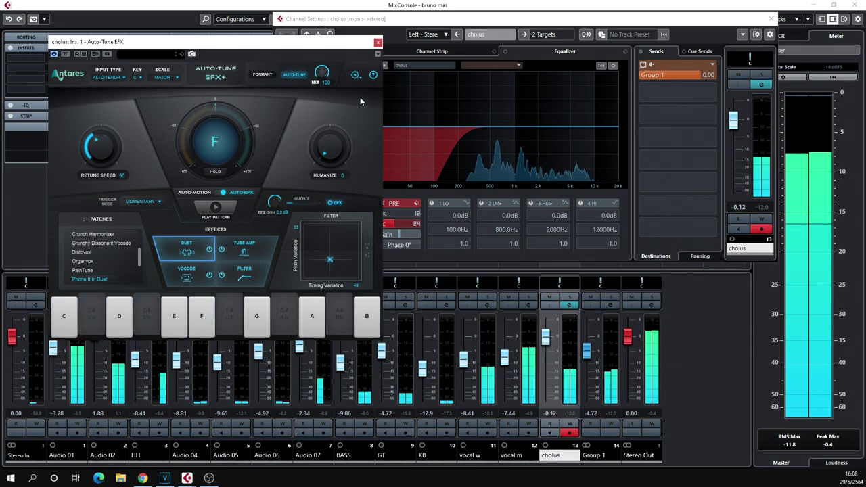
left_click_drag(334, 50, 310, 48)
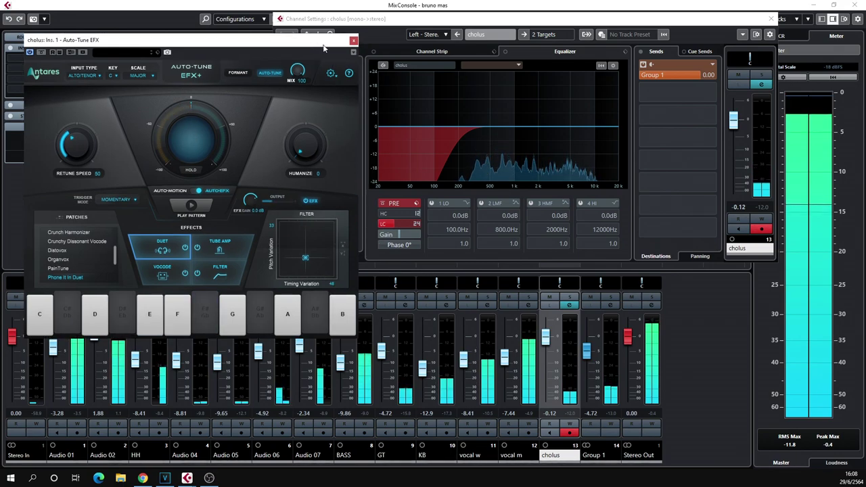
left_click(353, 40)
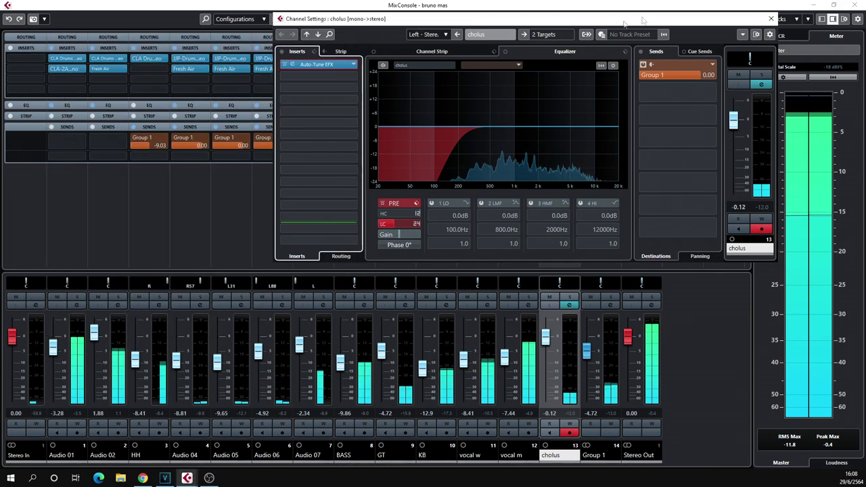
left_click(771, 18)
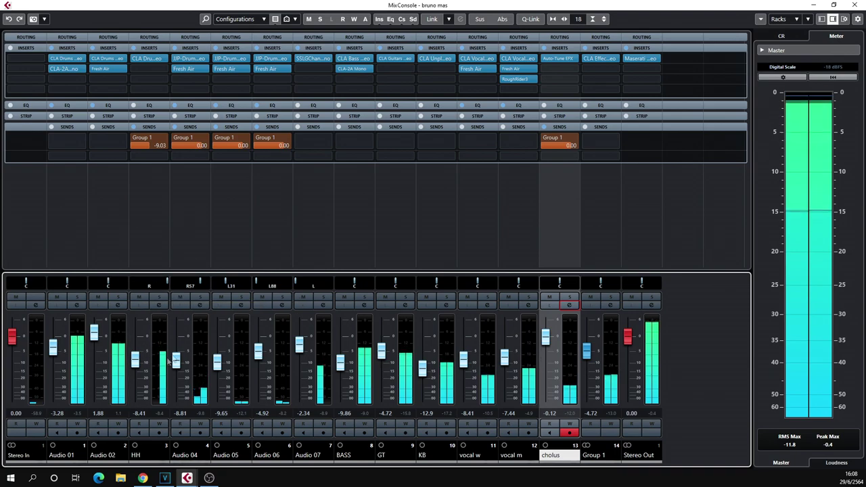
- Inspect the HH channel's equalizer and its CLA Drums insert settings
left_click(165, 303)
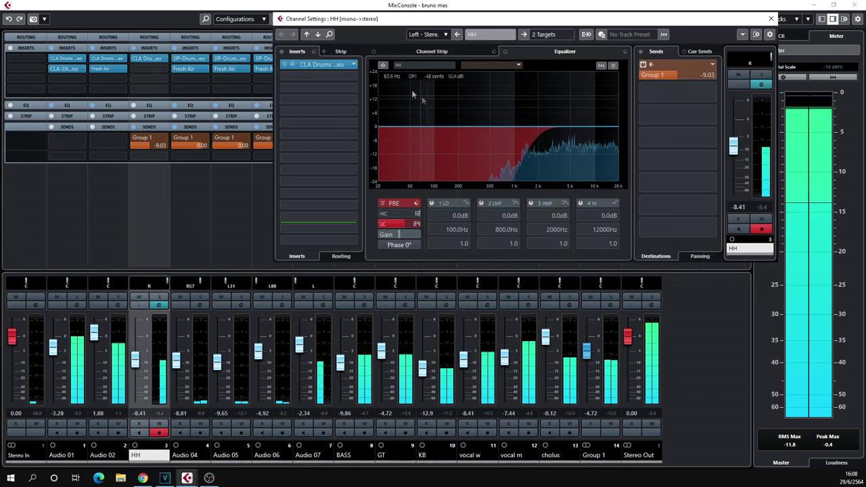
left_click(335, 64)
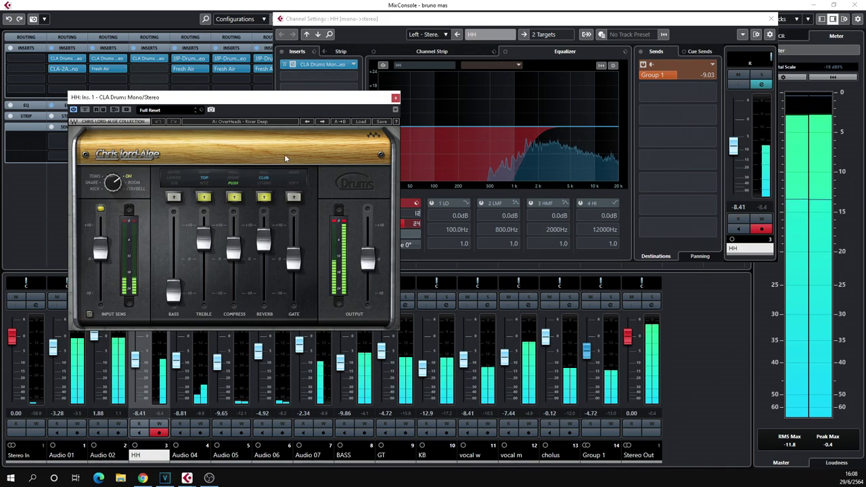
left_click(395, 98)
left_click(771, 18)
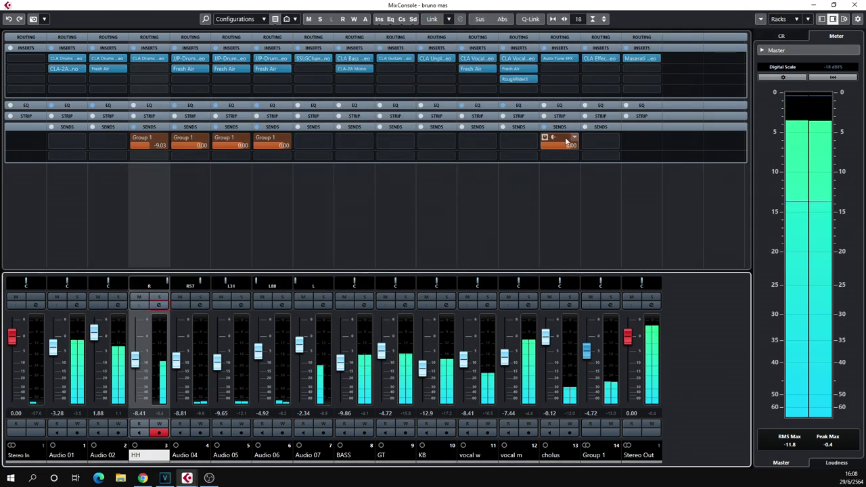
- Inspect the Auto-Tune EFX insert on the cholus channel and the CLA Effects insert on Group 1
double_click(563, 61)
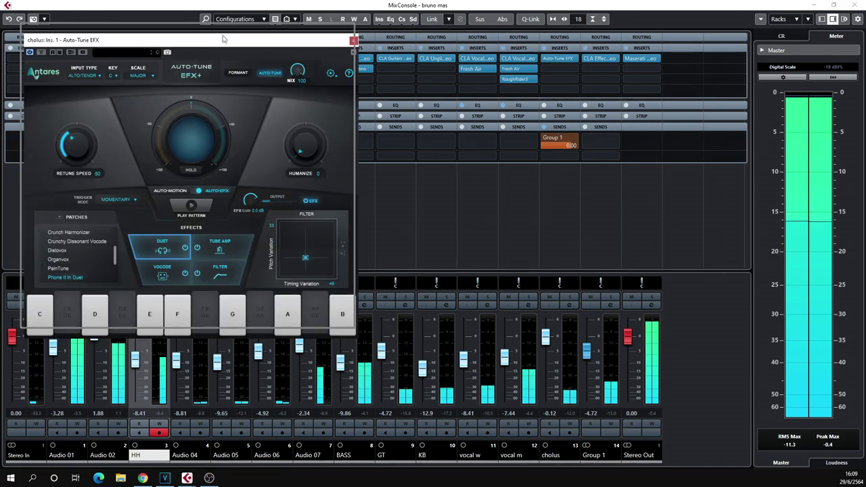
left_click_drag(215, 40, 206, 22)
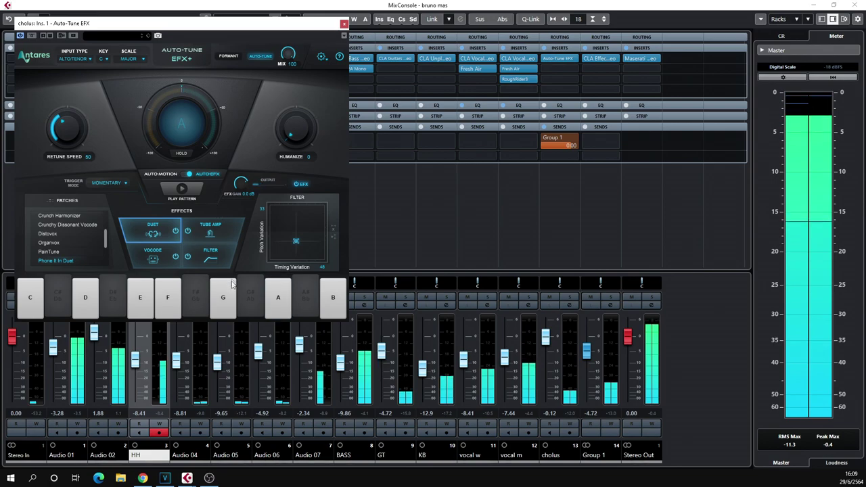
left_click(344, 24)
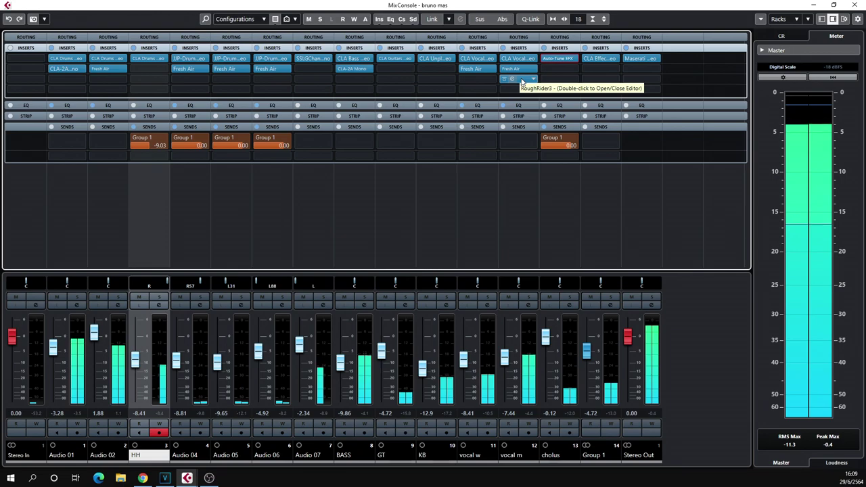
left_click(601, 59)
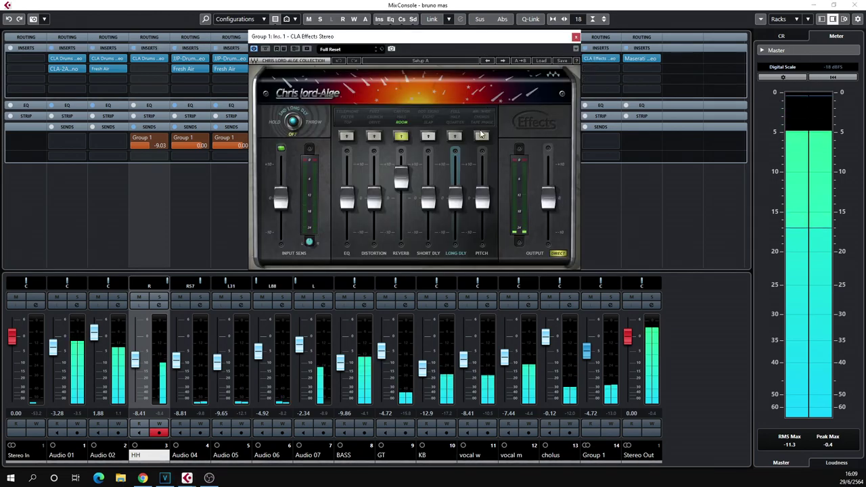
left_click(576, 38)
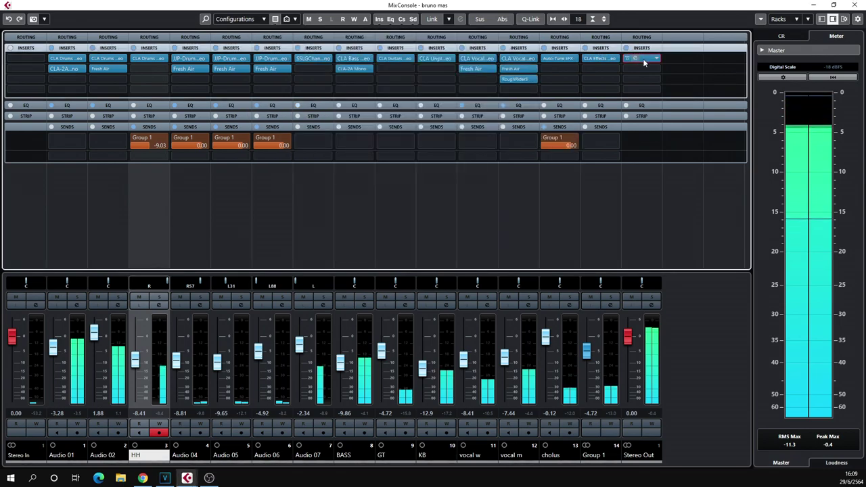
- Adjust the Lows of the Maserati GRP insert on the Stereo Out channel to about 12.9
left_click(643, 58)
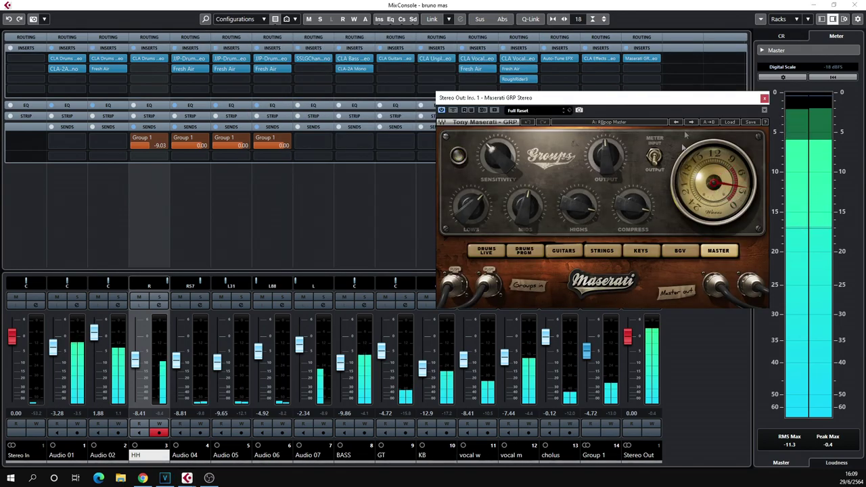
left_click_drag(676, 100, 645, 71)
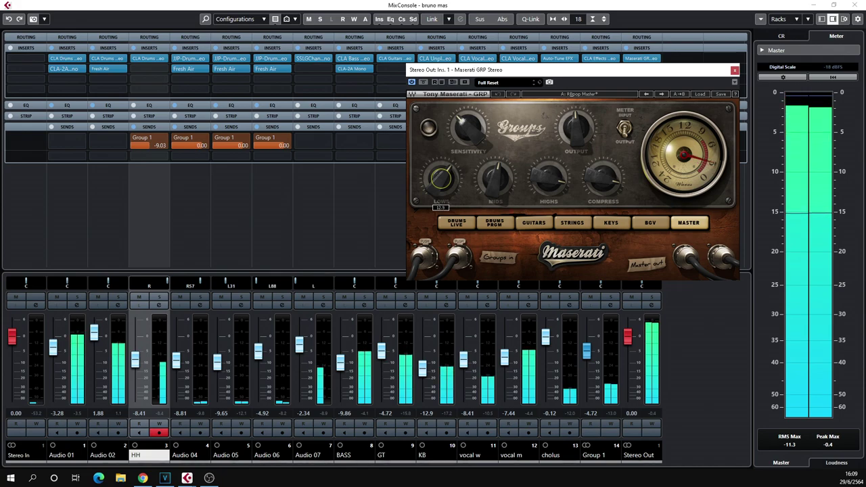
left_click(735, 70)
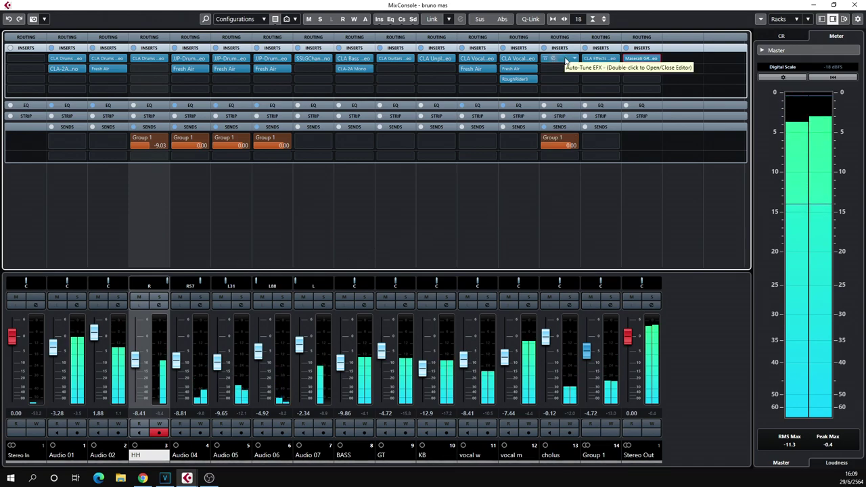
- Review the Fresh Air insert on vocal m and Auto-Tune EFX on cholus, and lower the cholus fader to -0.72 dB
double_click(517, 70)
left_click_drag(276, 60, 241, 35)
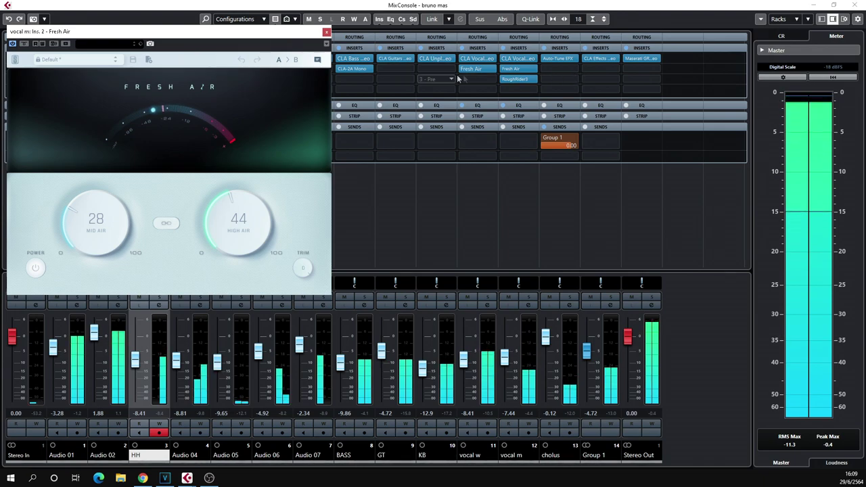
left_click(559, 60)
left_click_drag(372, 35, 617, 33)
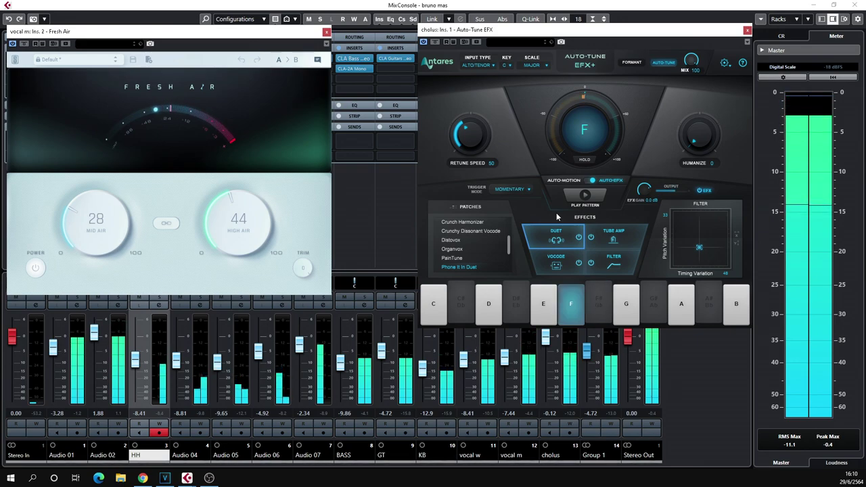
left_click_drag(659, 38, 538, 31)
left_click_drag(546, 341, 545, 344)
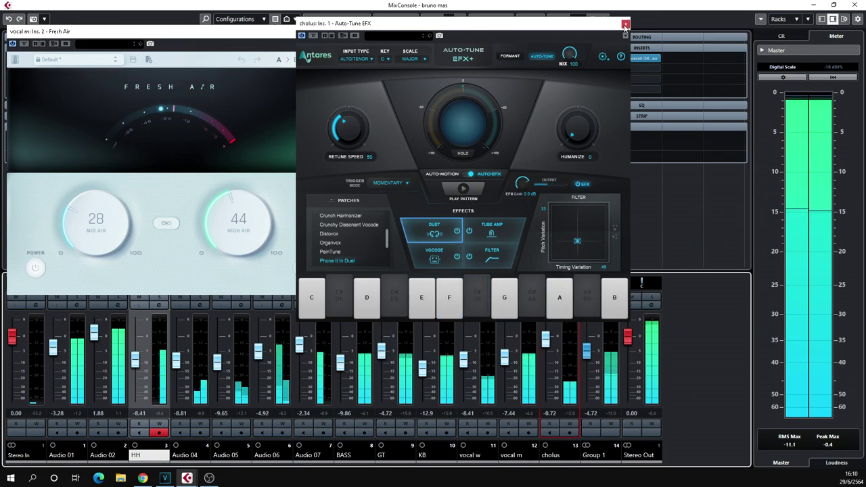
left_click(625, 25)
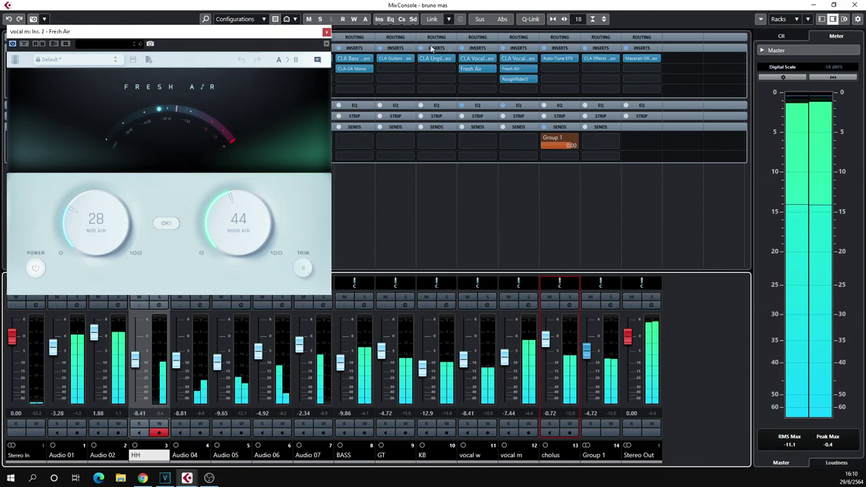
left_click(327, 32)
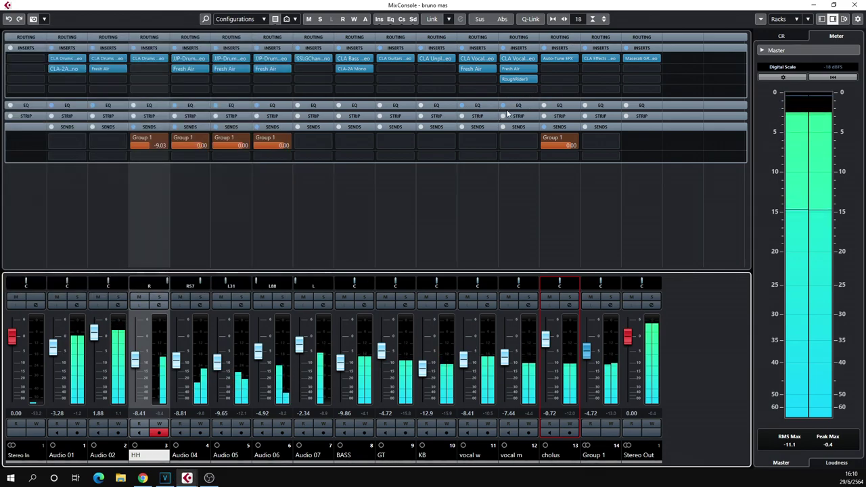
- Inspect the RoughRider3 compressor settings in the third insert of the vocal m channel
left_click(522, 78)
left_click(515, 97)
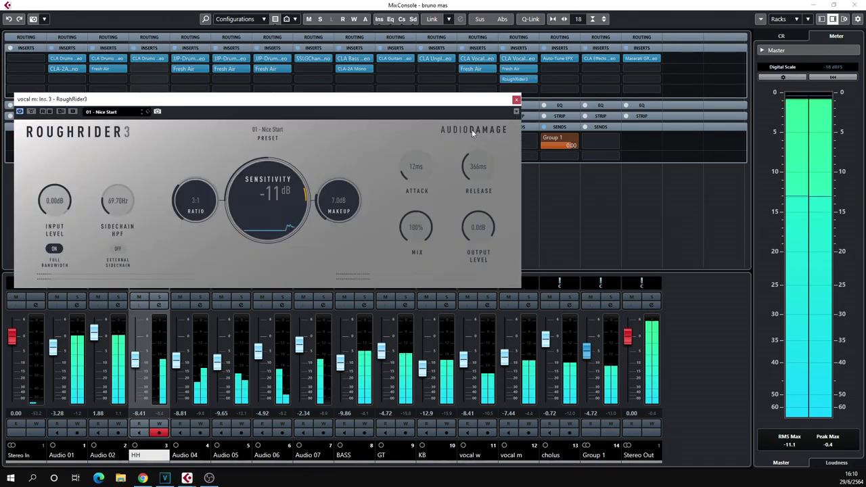
left_click_drag(420, 102, 527, 92)
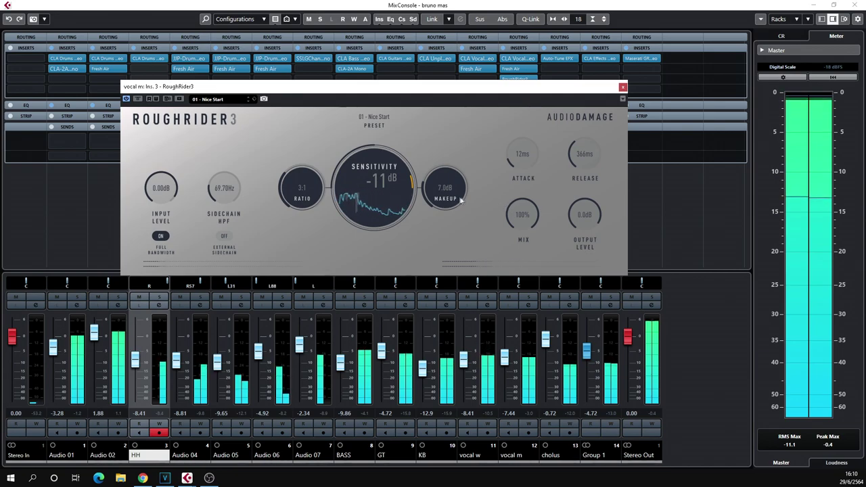
left_click(623, 87)
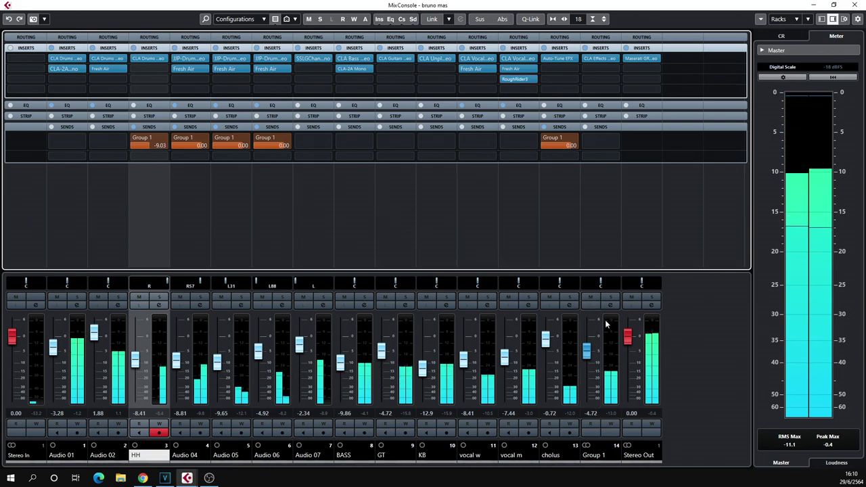